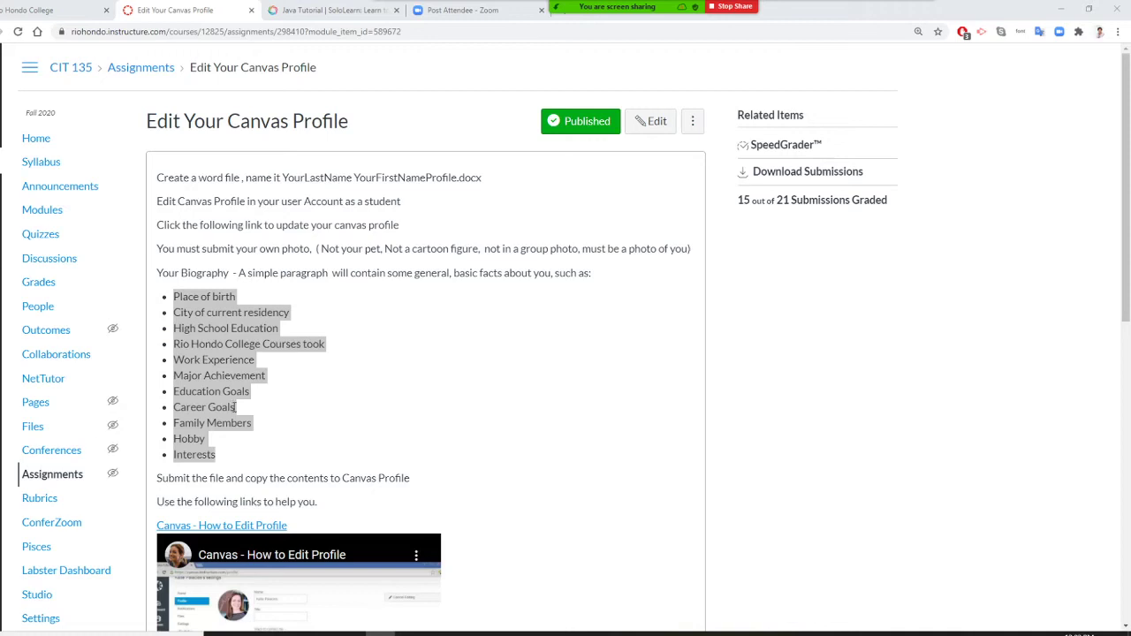
Open your Canvas profile page from the Account tray.
click(558, 366)
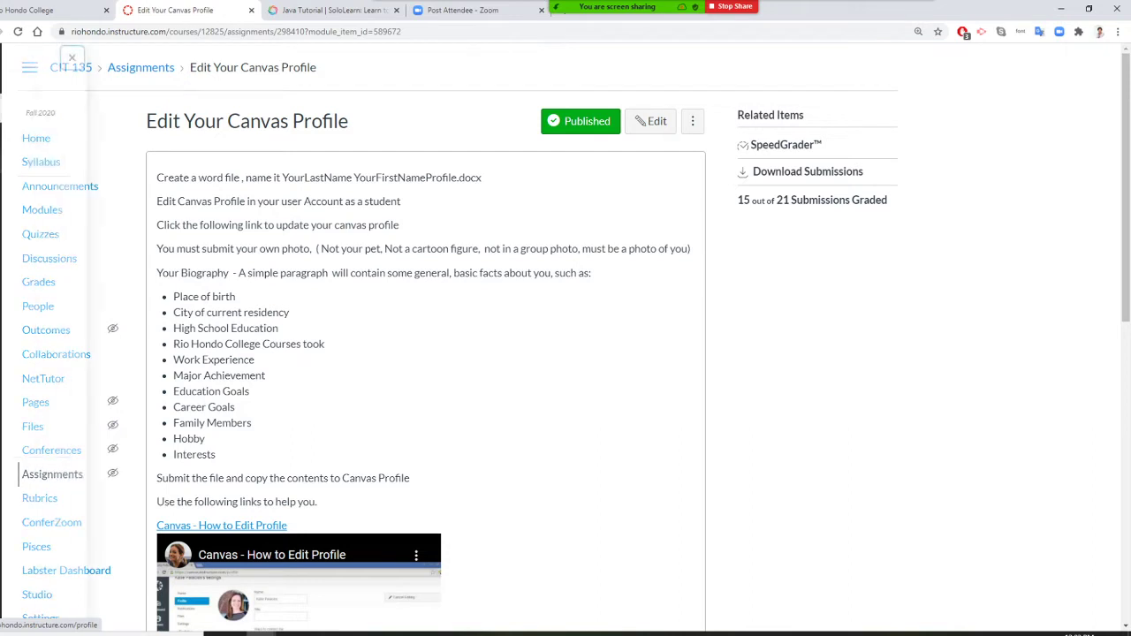
click(5, 107)
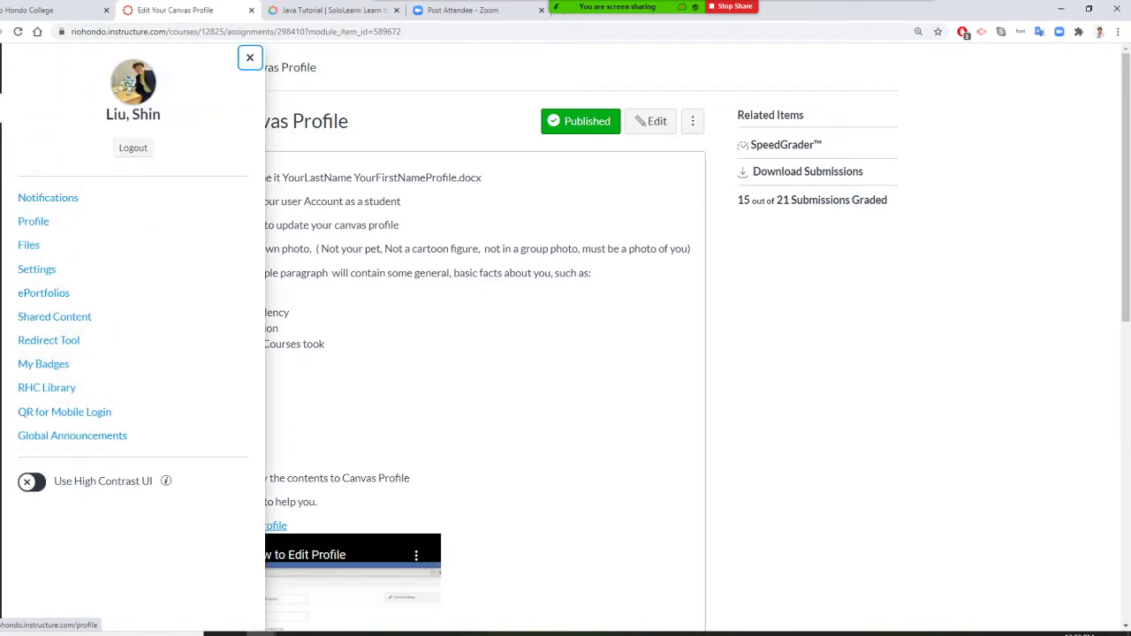
click(46, 222)
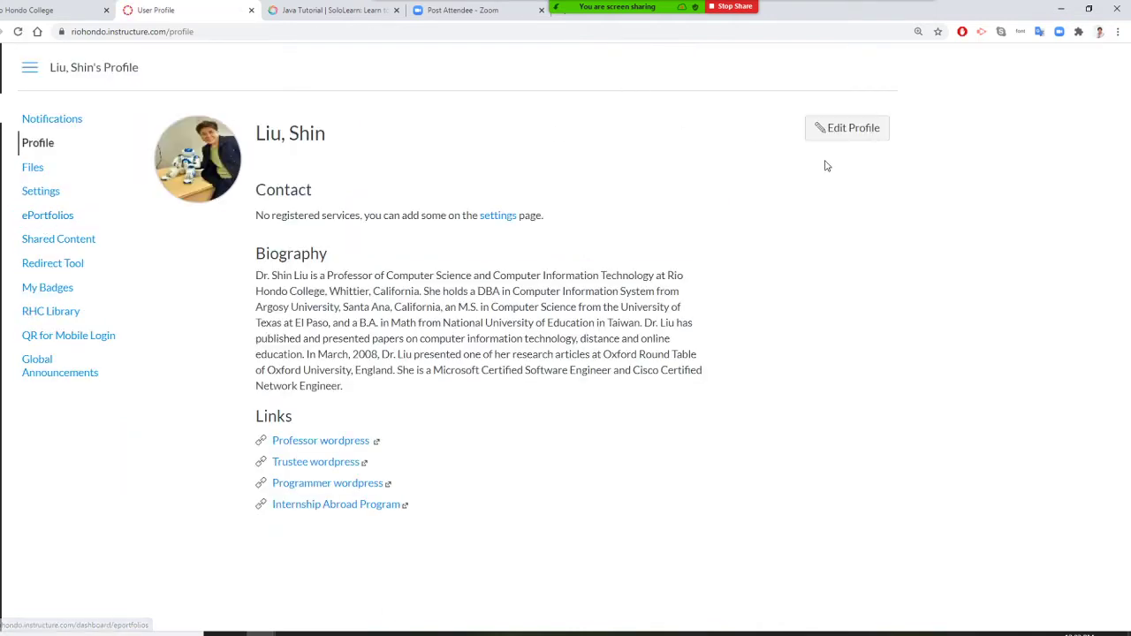
Edit the profile, review the biography paragraph and four links, and save the profile.
click(871, 137)
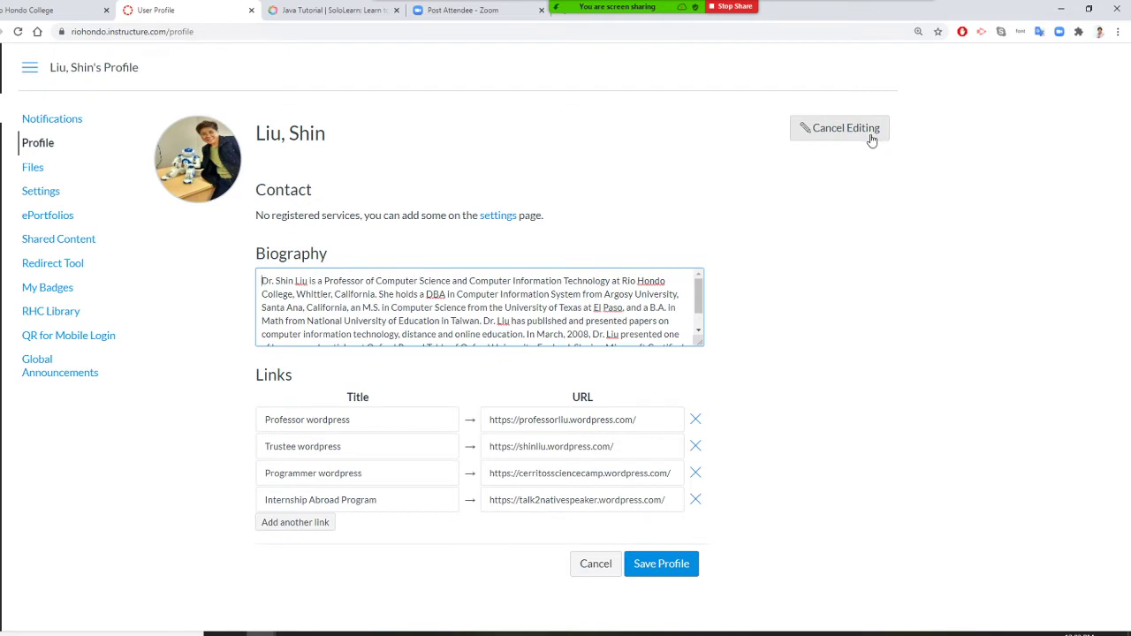
mouse_move(163, 156)
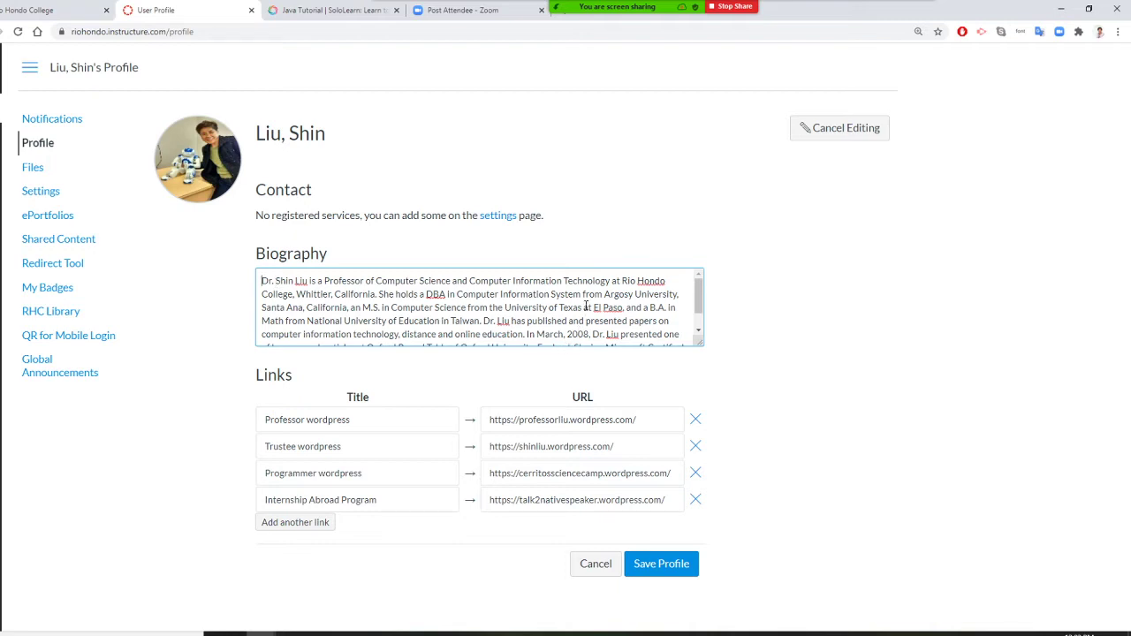
scroll(586, 307, down, 1)
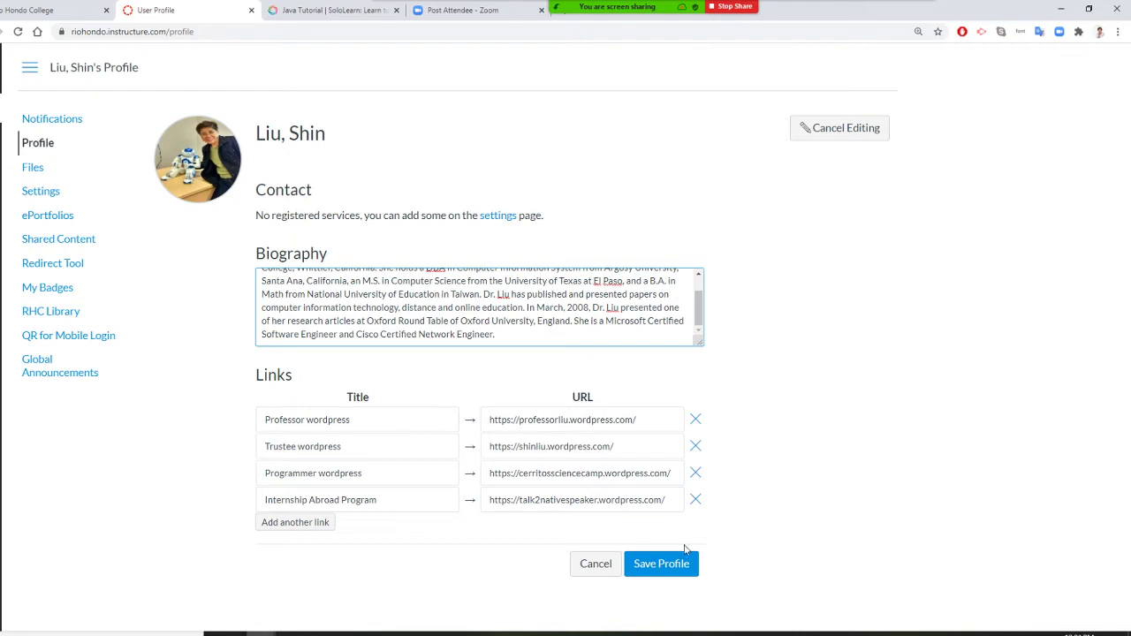
click(672, 572)
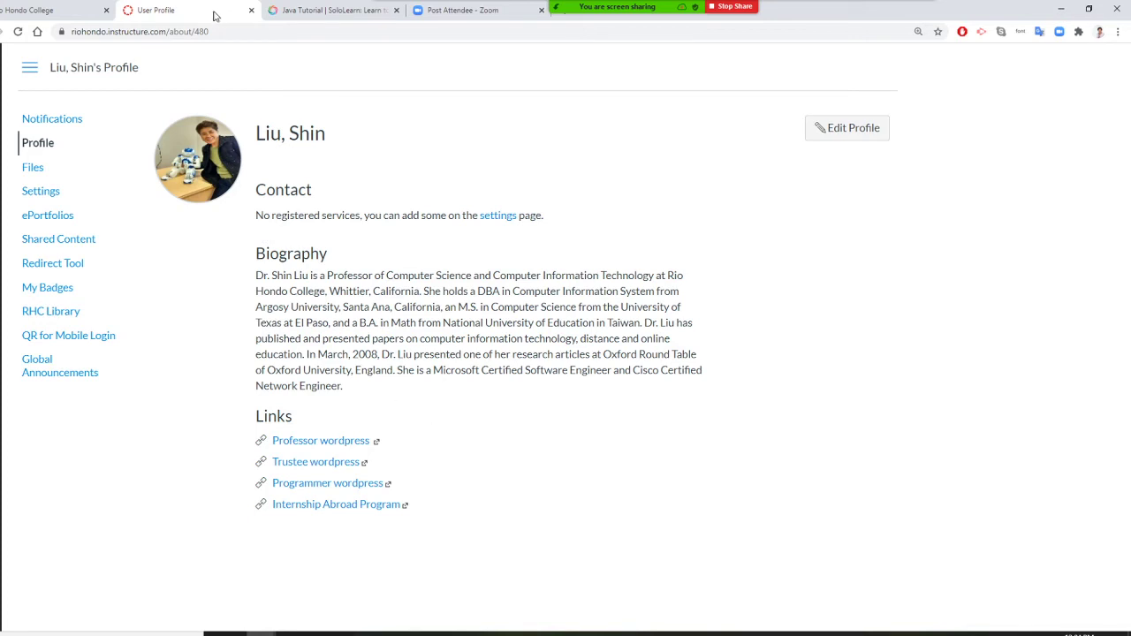
Launch Snipping Tool from Windows search and start a new snip.
key(super+s)
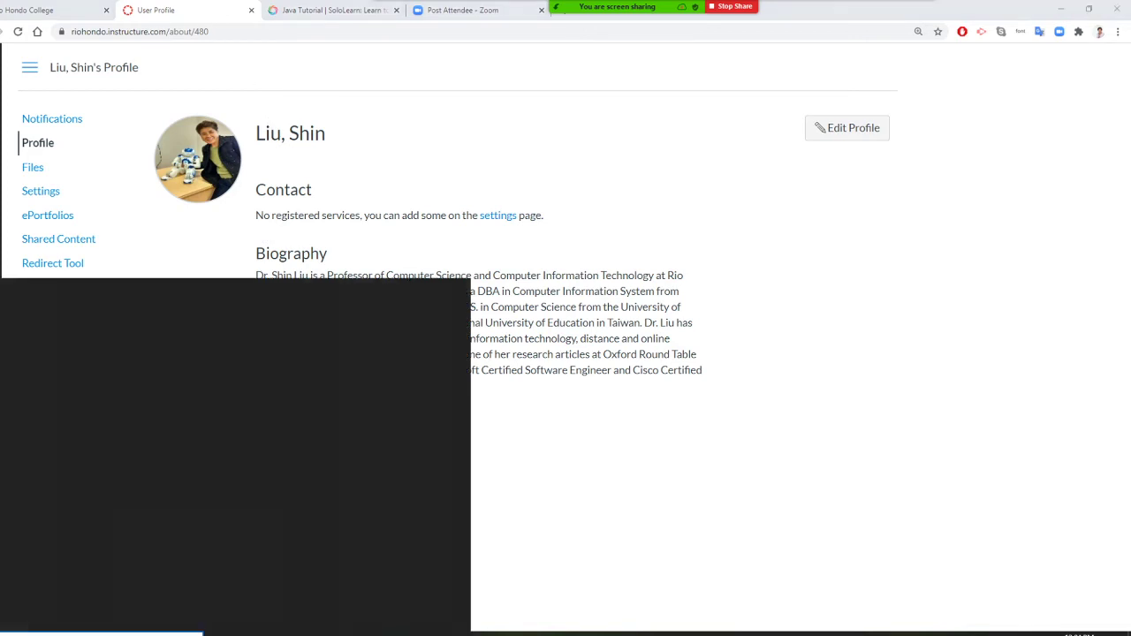
text(sni)
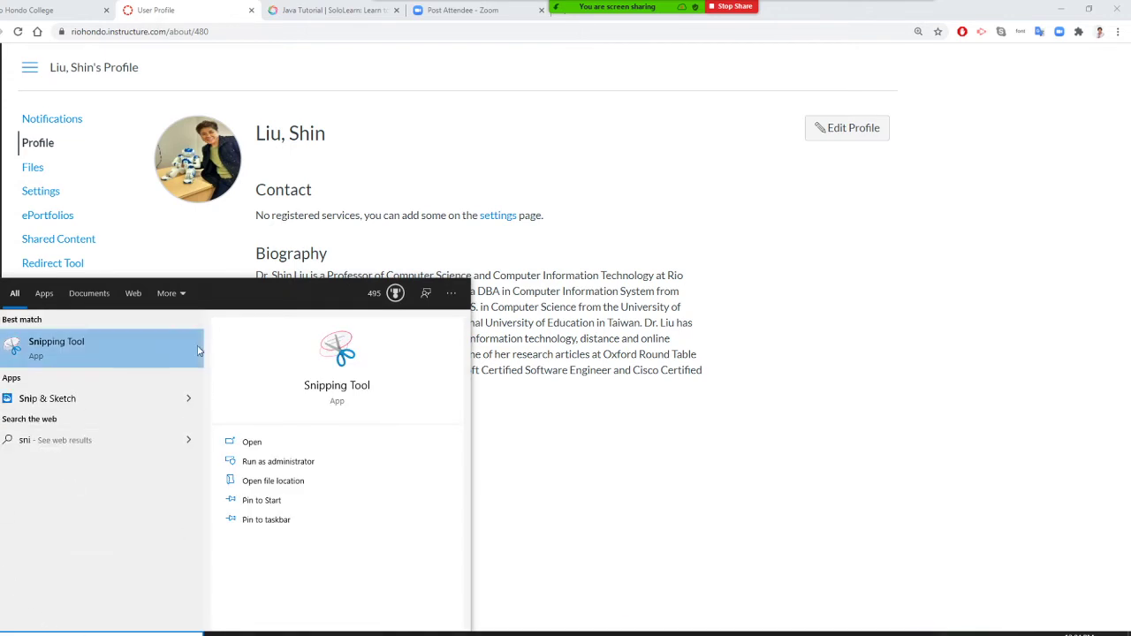
click(103, 354)
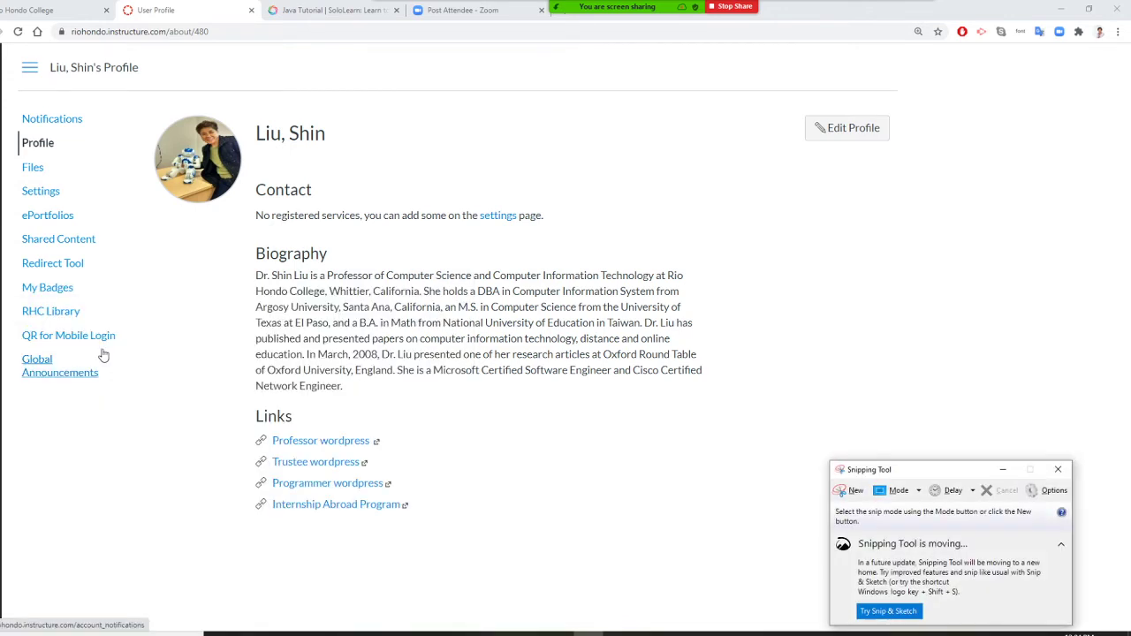
click(848, 495)
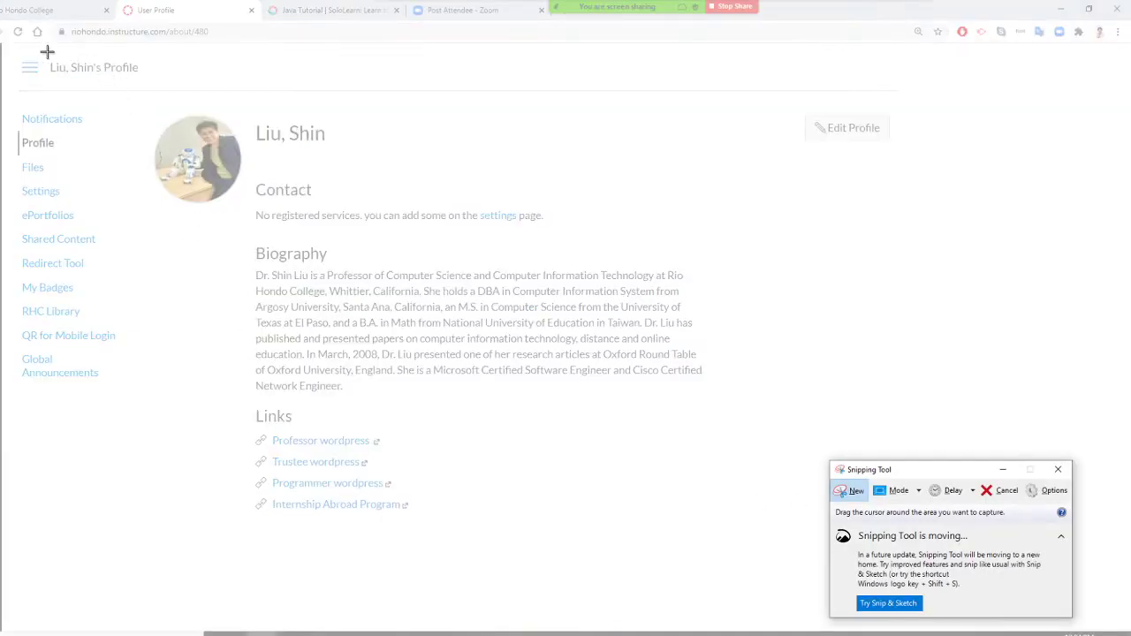
Snip the profile page, save it as a PNG named with the student's name plus 'Profile', and close.
drag(43, 51, 787, 538)
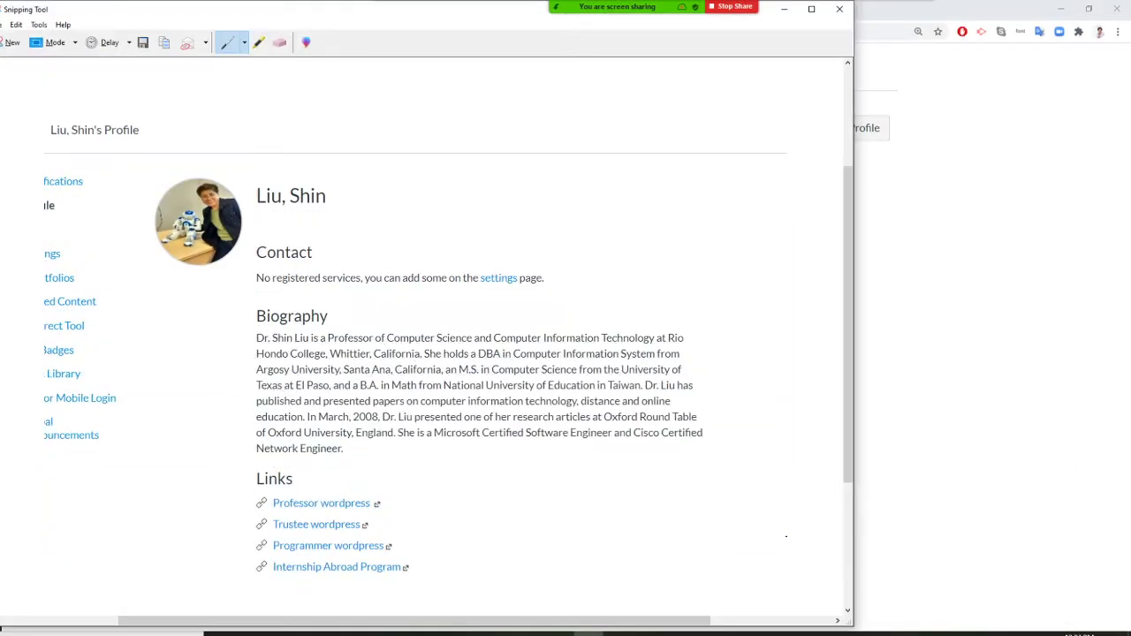
click(2, 25)
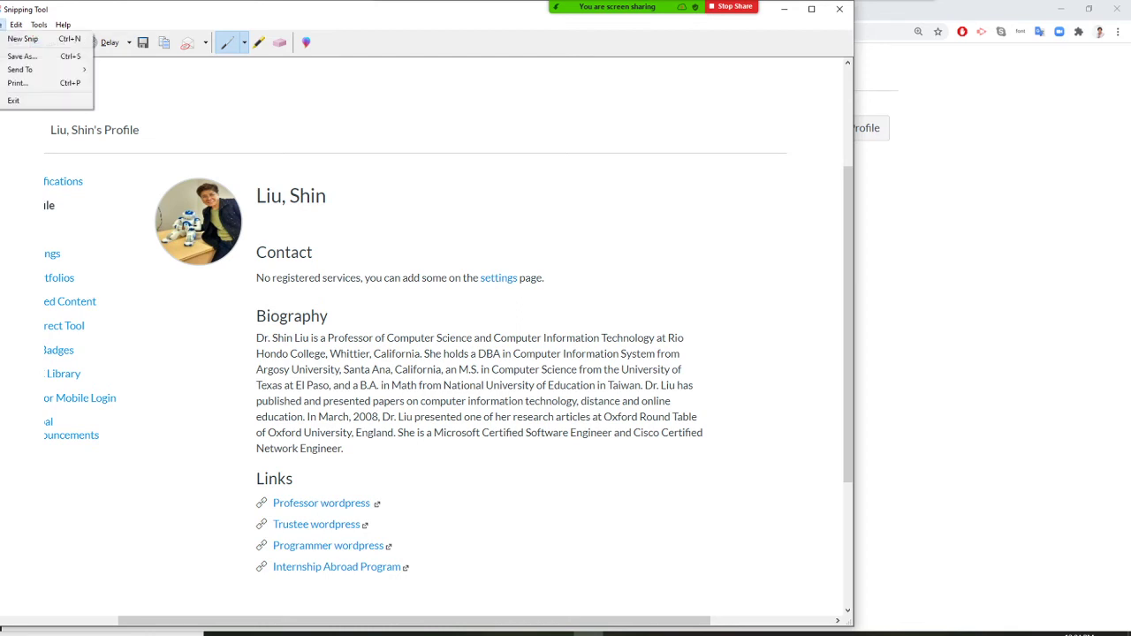
click(31, 57)
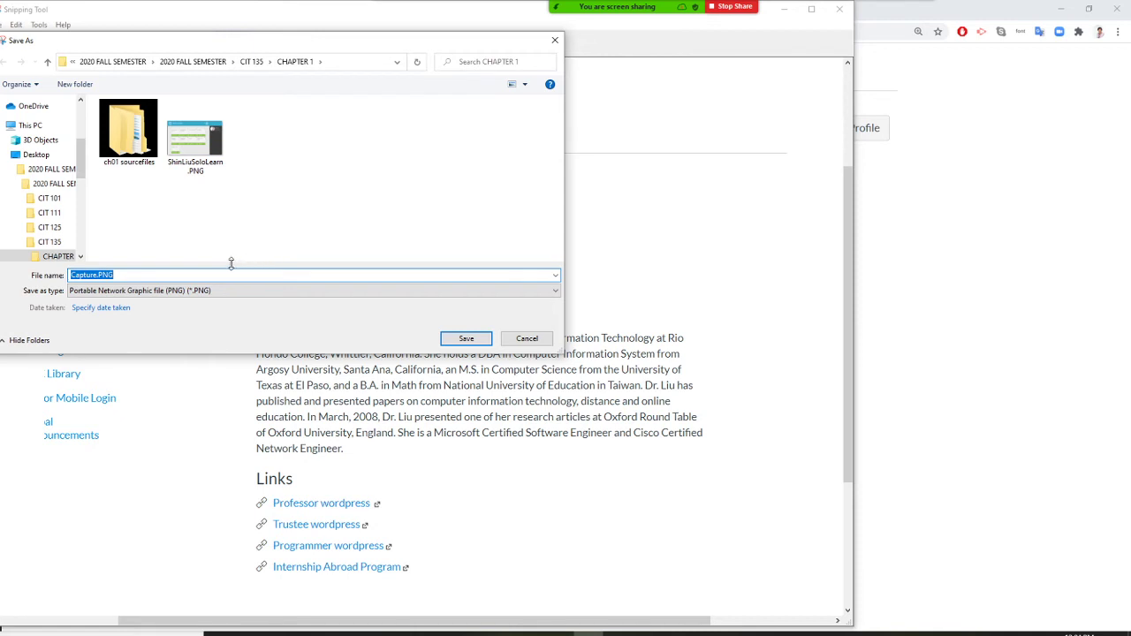
text(Shin)
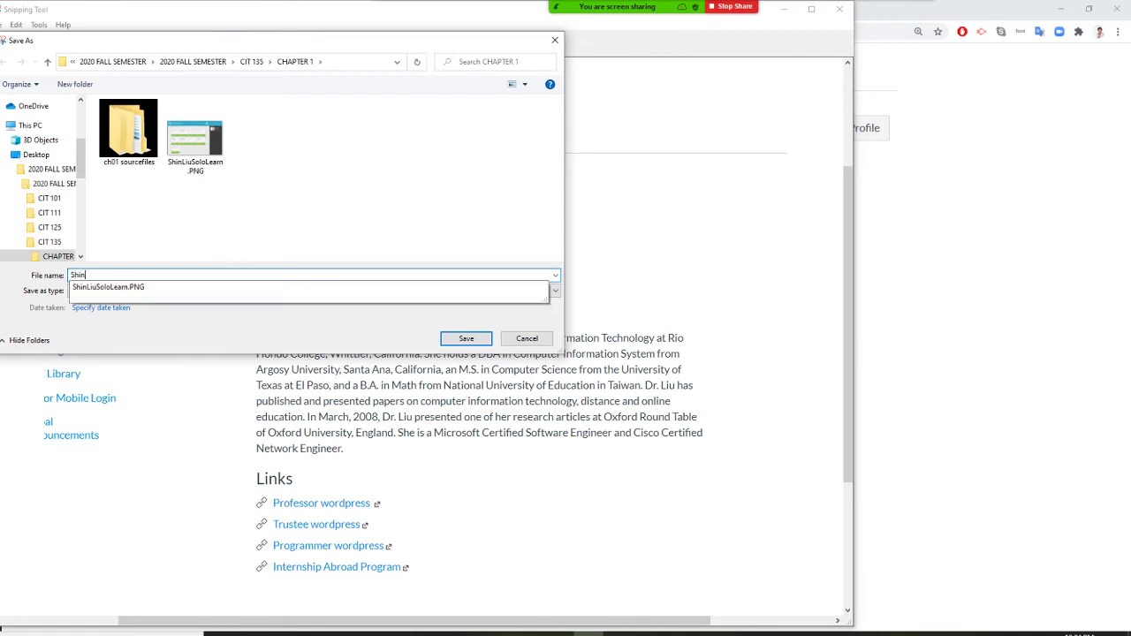
text(LiuPRo)
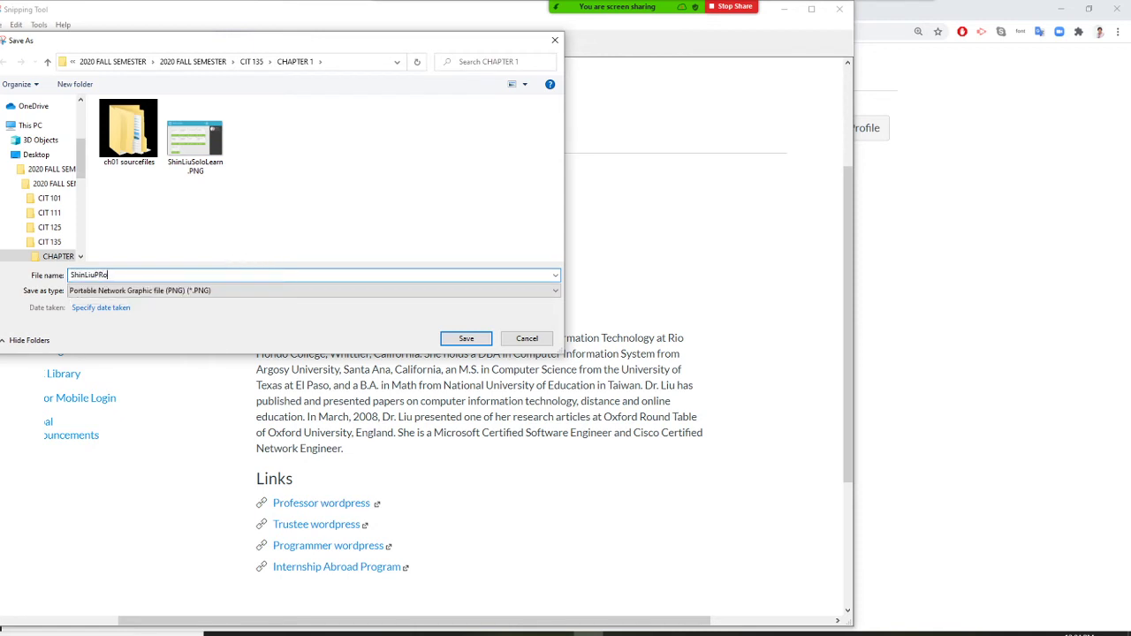
key(BackSpace)
key(BackSpace)
text(rofile)
click(482, 344)
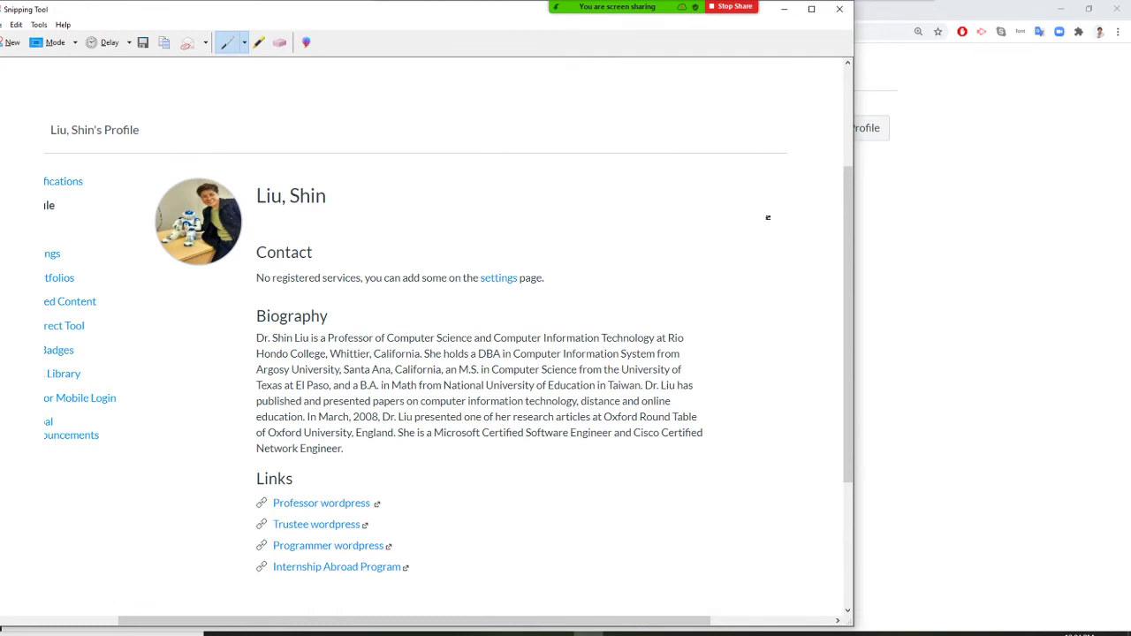
click(841, 10)
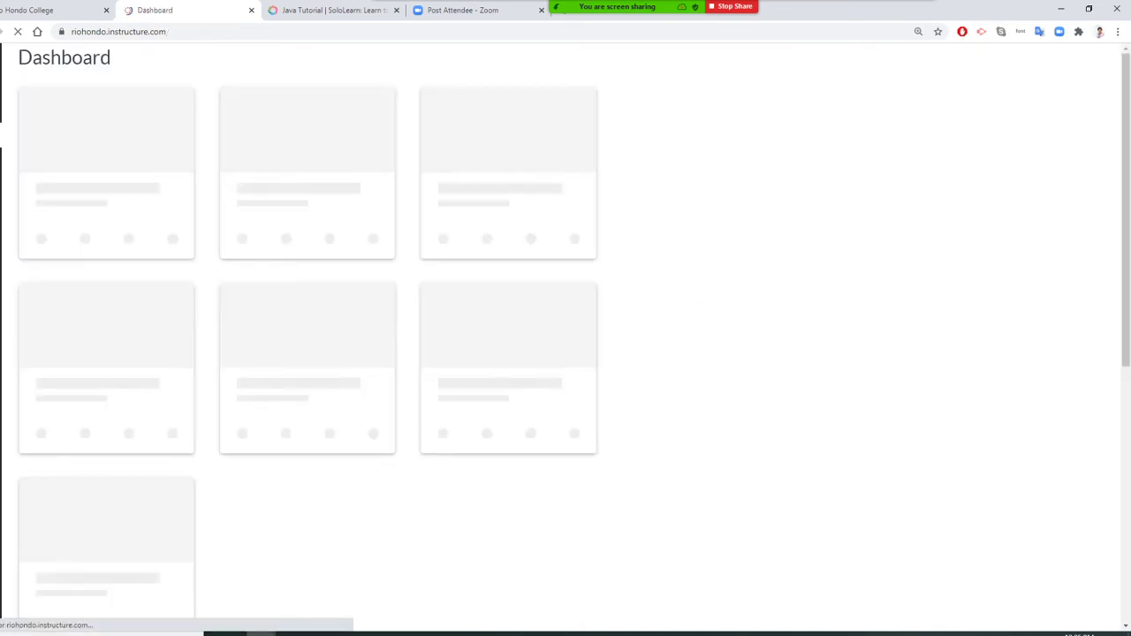
Enter CIT 135 Student View and open Edit Your Canvas Profile from the CH 01 module.
scroll(216, 371, down, 2)
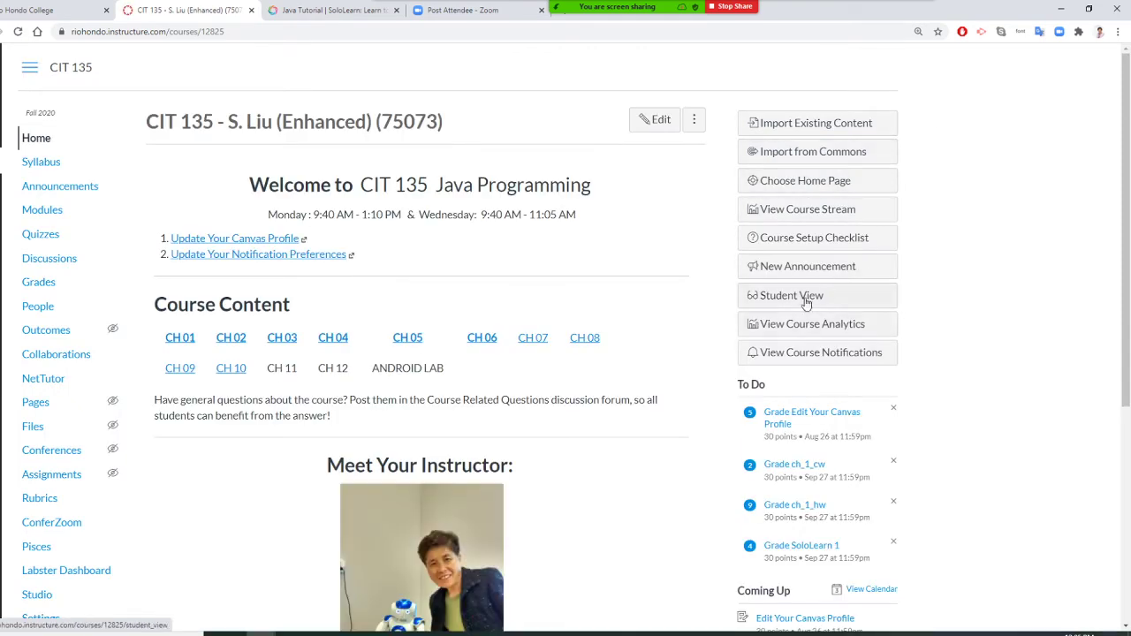
click(805, 299)
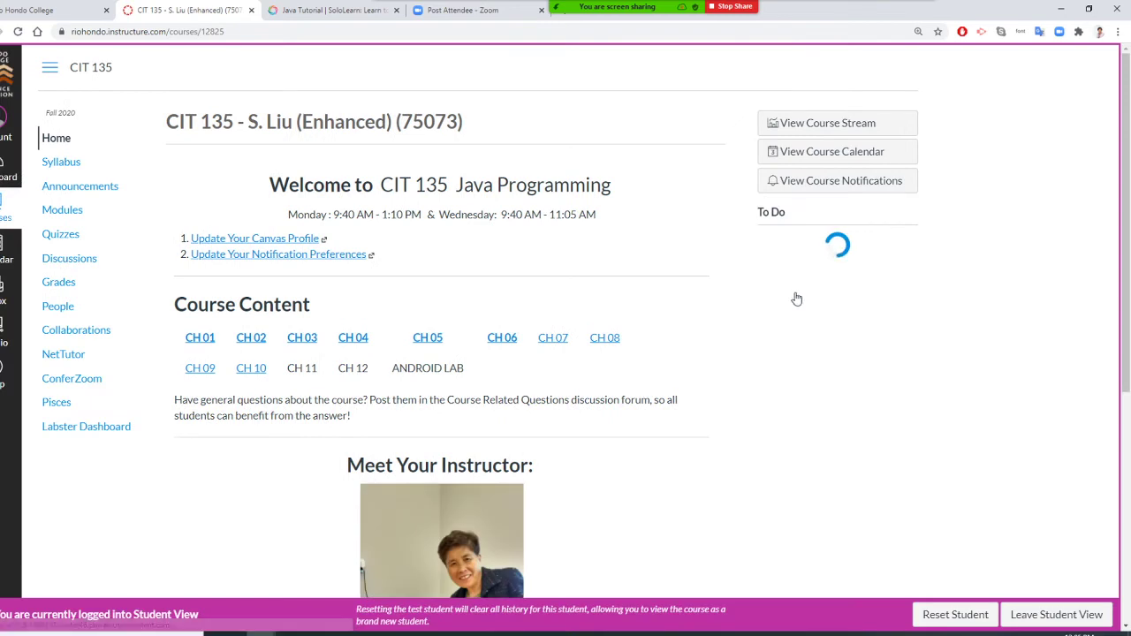
click(201, 341)
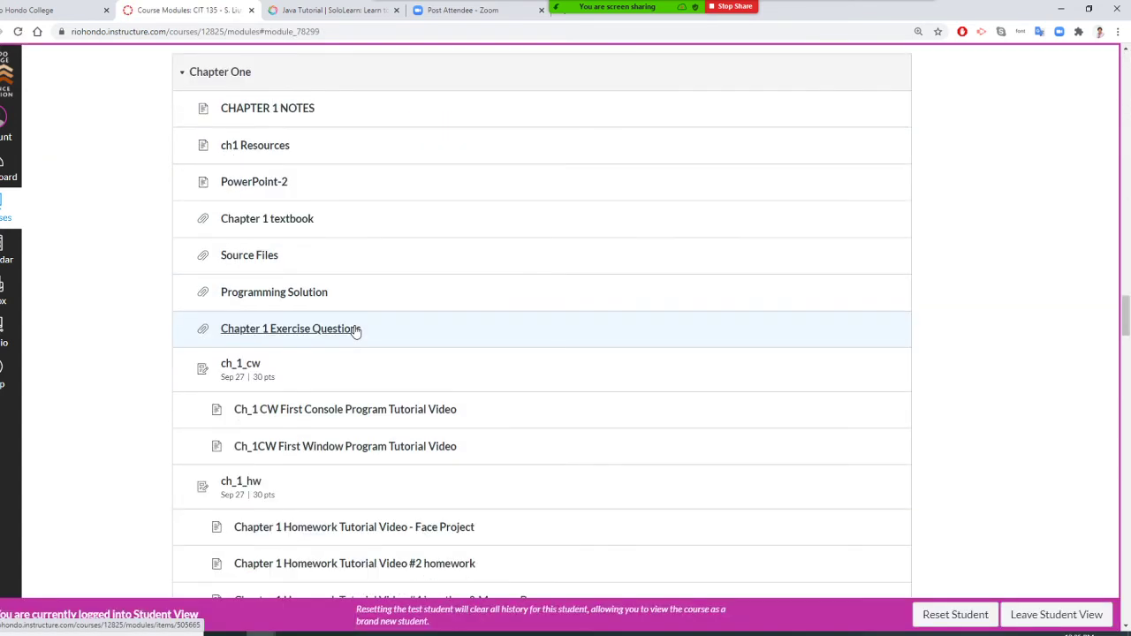
scroll(358, 329, down, 3)
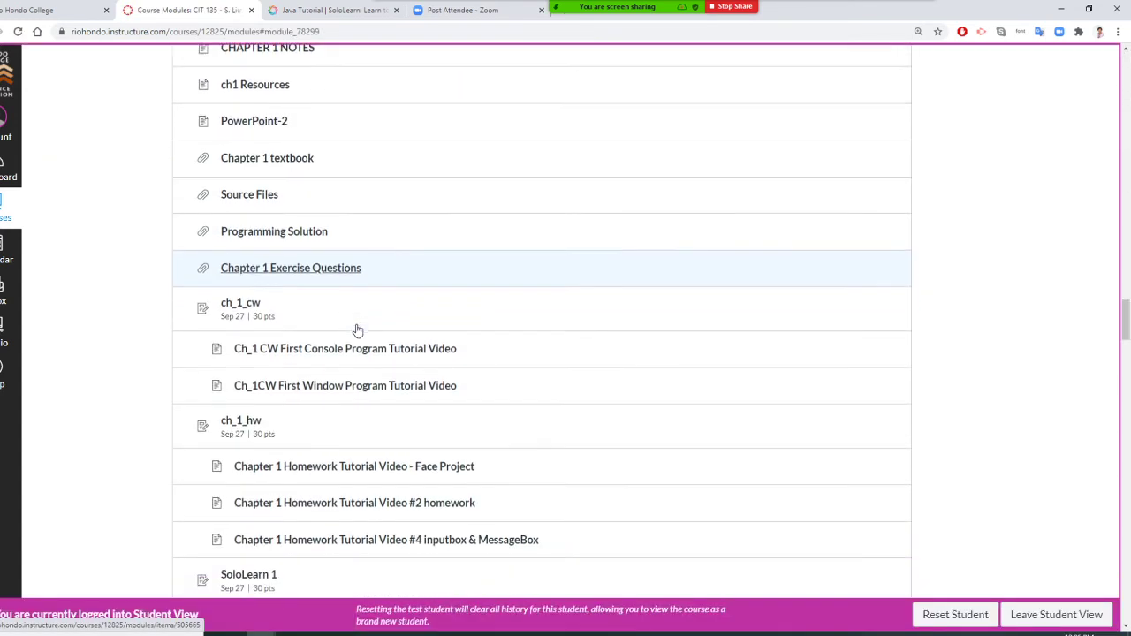
scroll(358, 329, down, 2)
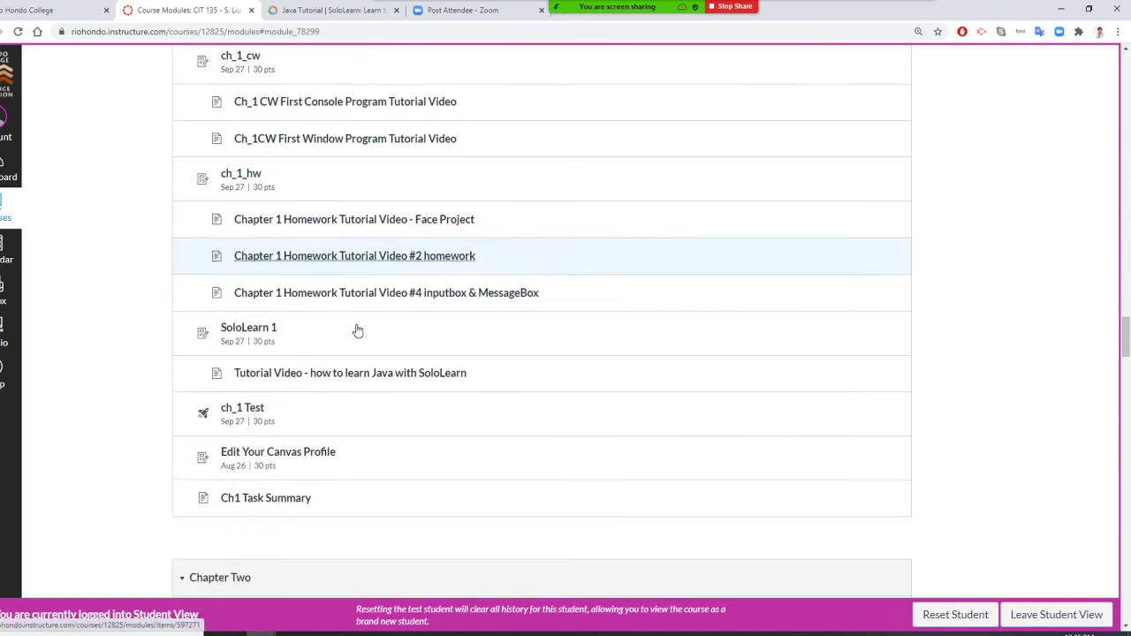
click(296, 398)
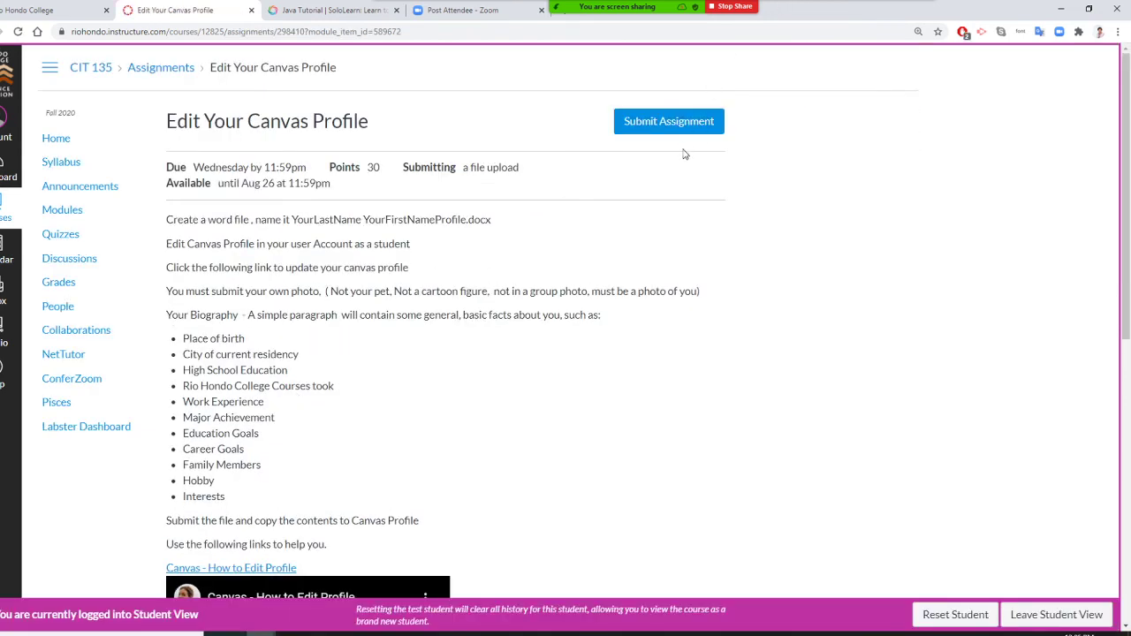
Upload the saved profile screenshot PNG as a file submission and submit the assignment.
scroll(683, 155, down, 1)
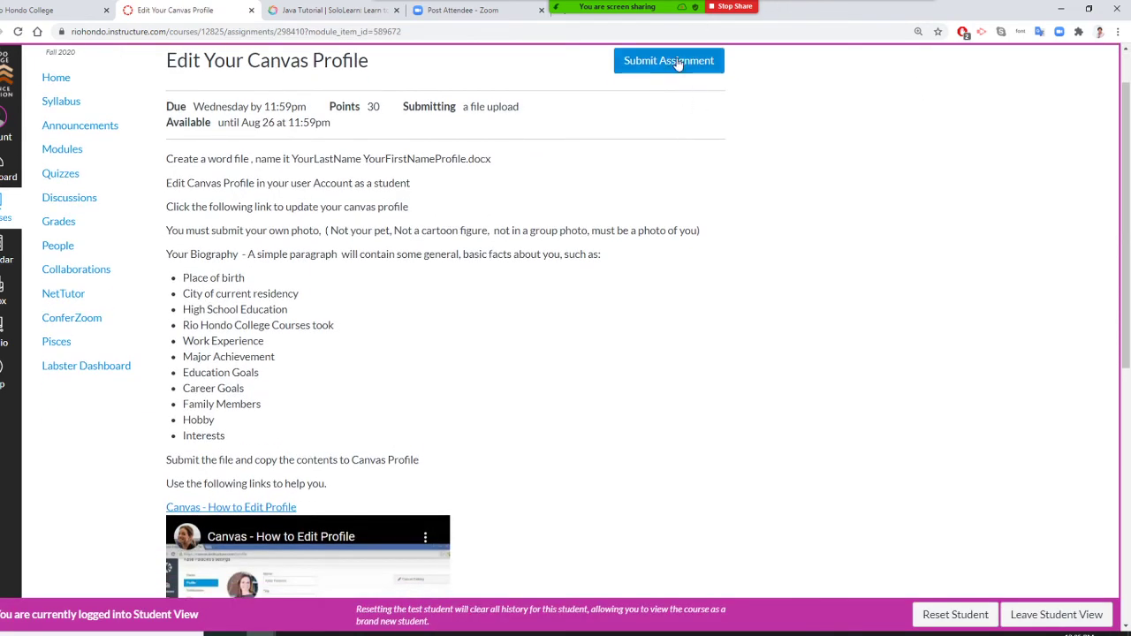
click(678, 64)
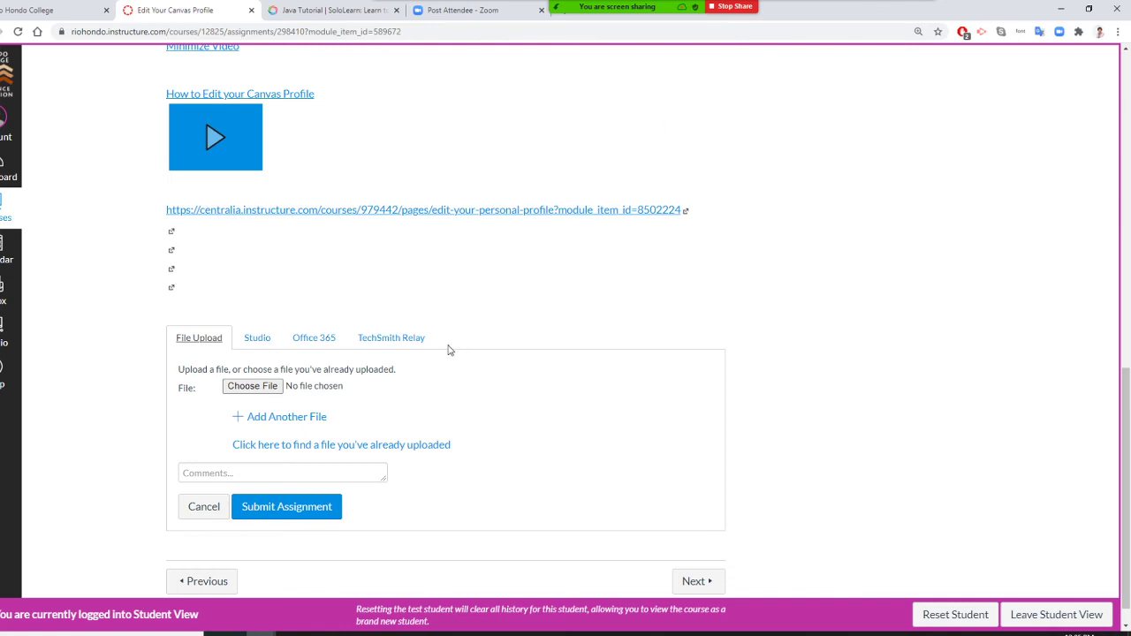
click(274, 388)
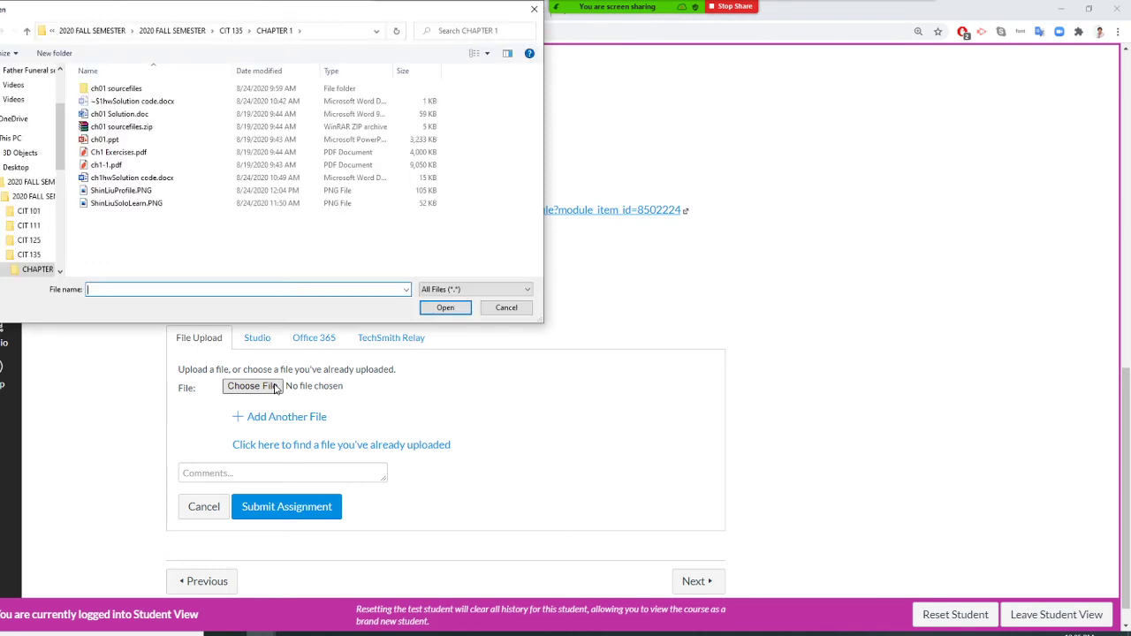
click(114, 191)
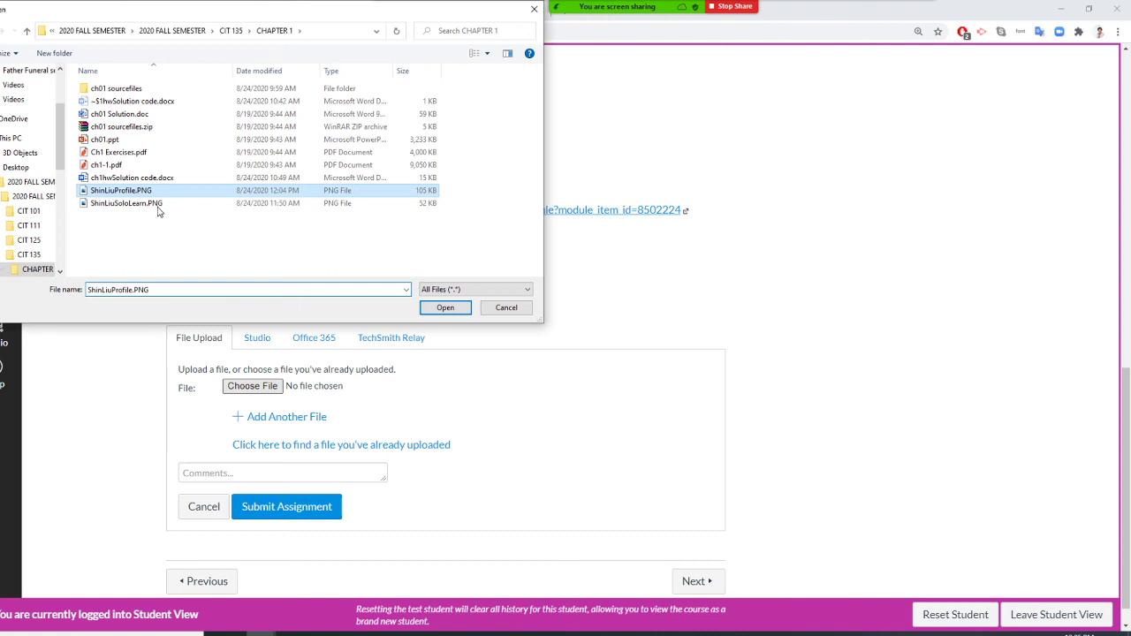
click(459, 309)
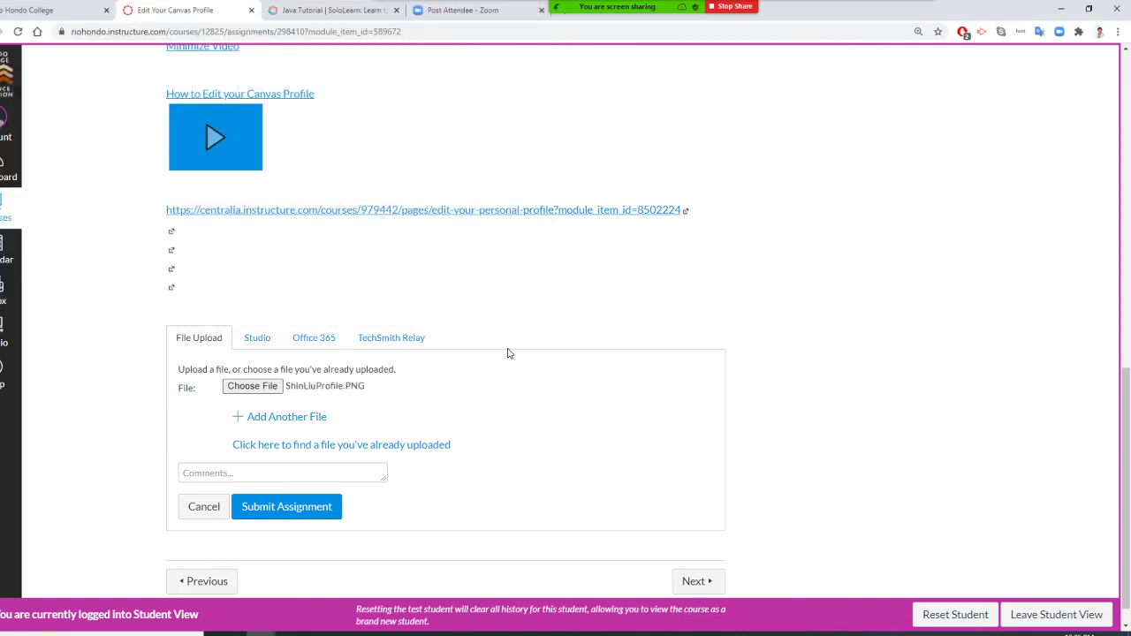
click(310, 511)
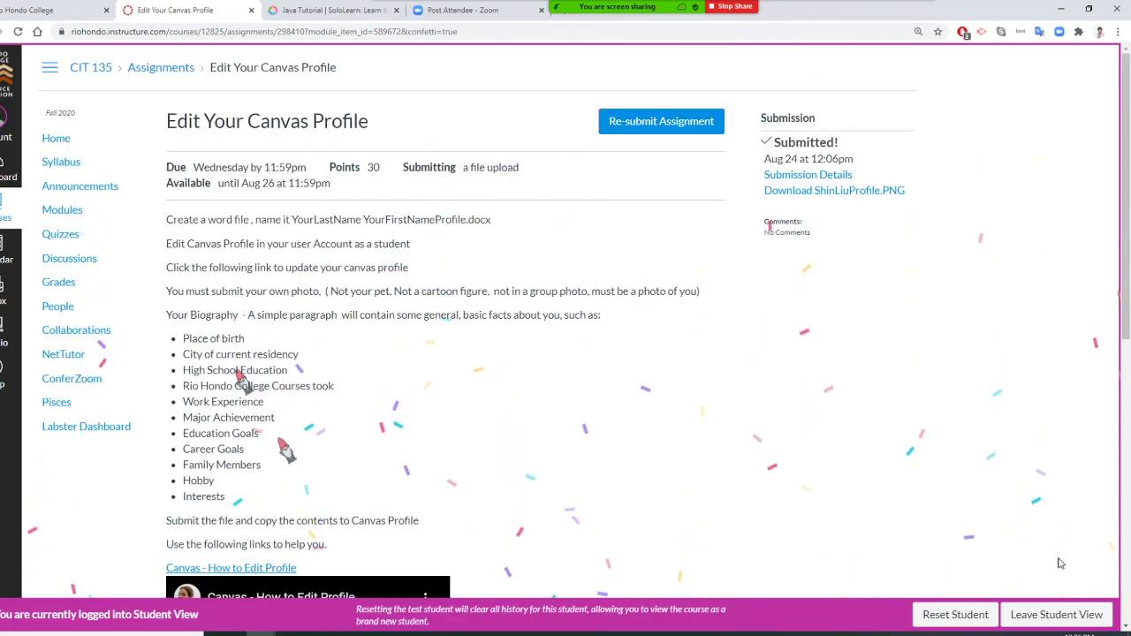
Leave Student View to return to the instructor's view of the assignment.
click(1072, 623)
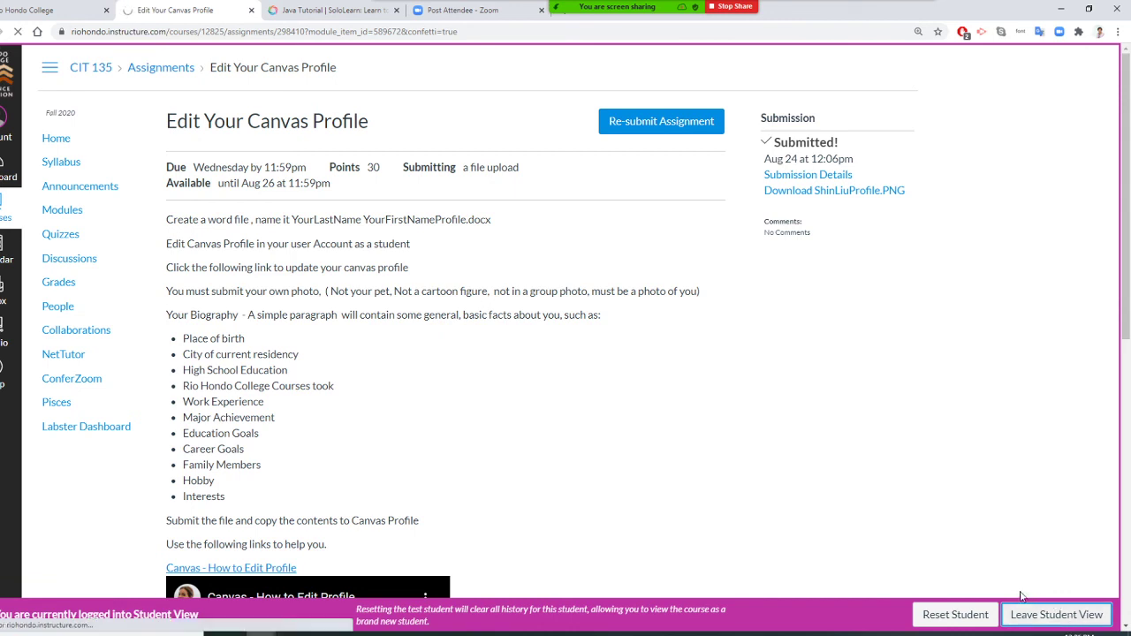